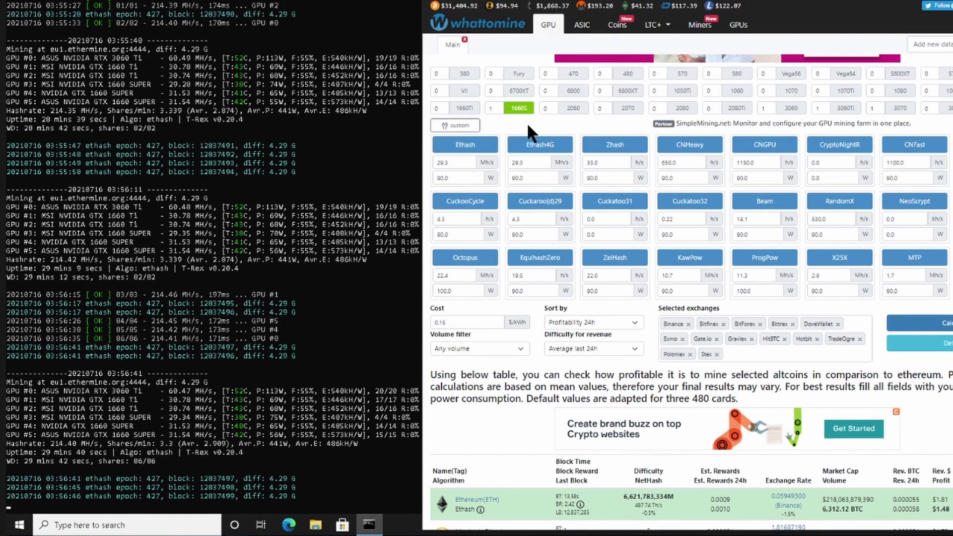
Try the 480 card's figures, then deselect the 1660 Super preset so every hash rate reads 0.
{"action": "left_click", "coordinate": [519, 111]}
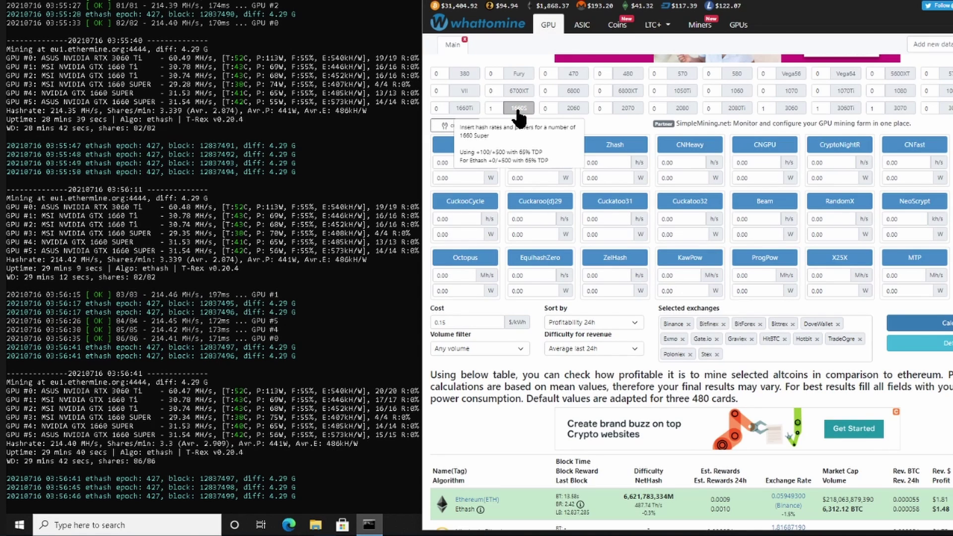
{"action": "left_click", "coordinate": [518, 110]}
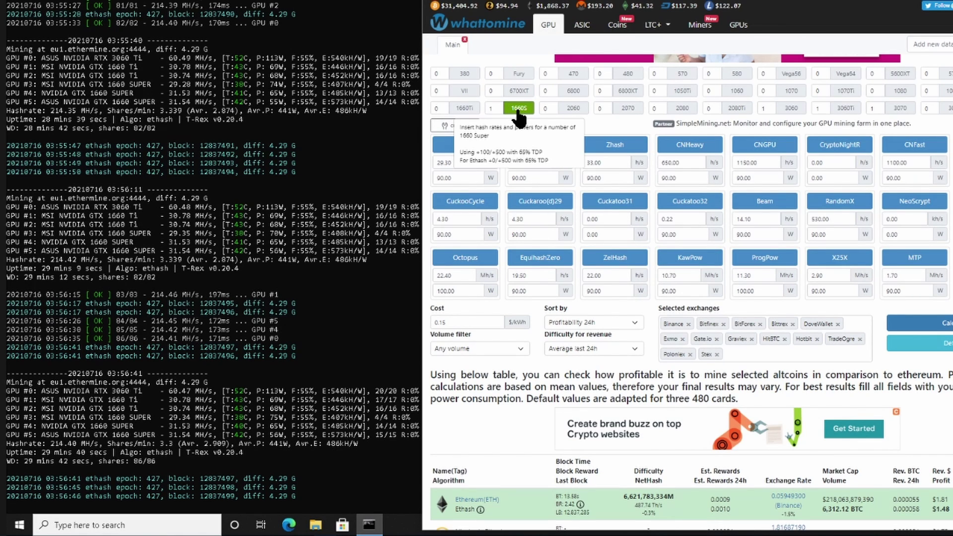
{"action": "left_click", "coordinate": [631, 76]}
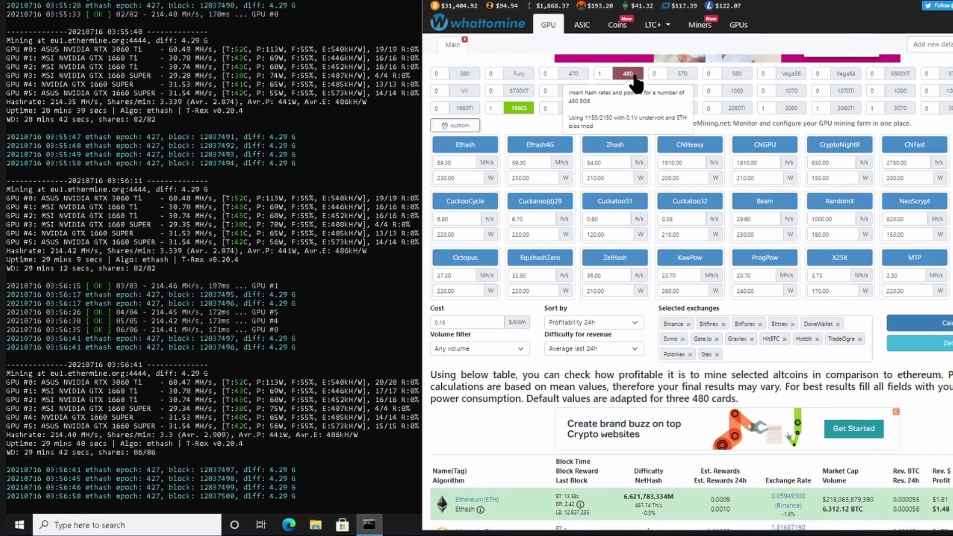
{"action": "left_click", "coordinate": [629, 76]}
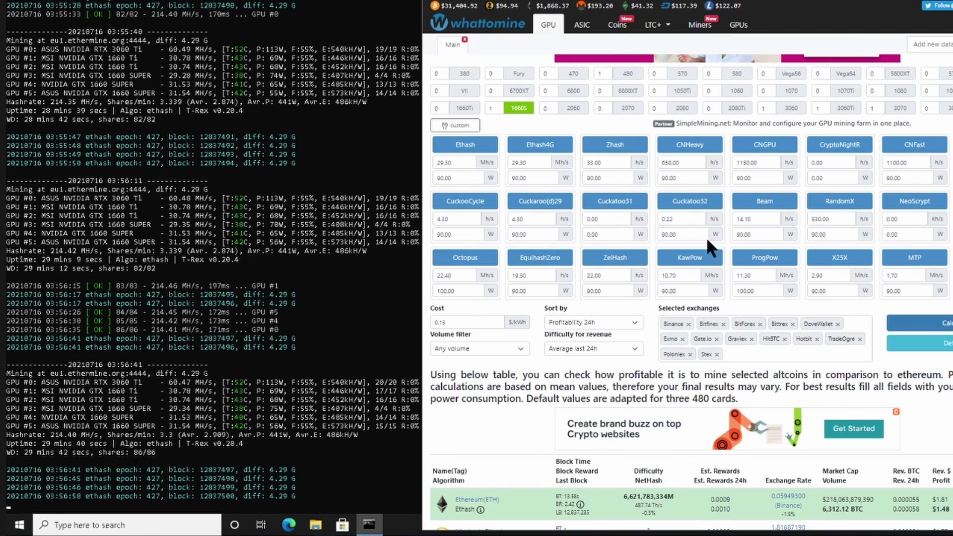
{"action": "left_click", "coordinate": [519, 108]}
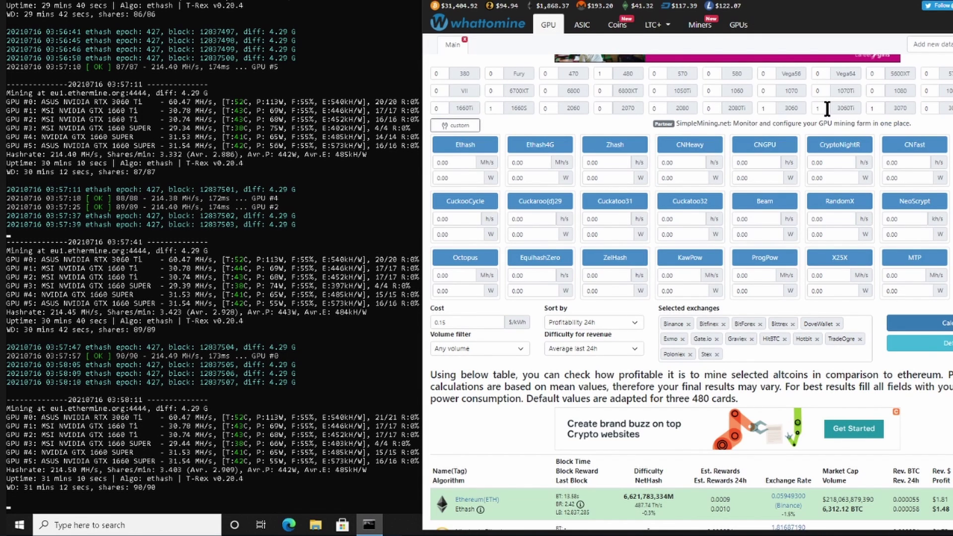
Reload the 1660 Super hash rates and view the results table, where Ethereum (Ethash) ranks first.
{"action": "left_click", "coordinate": [525, 109]}
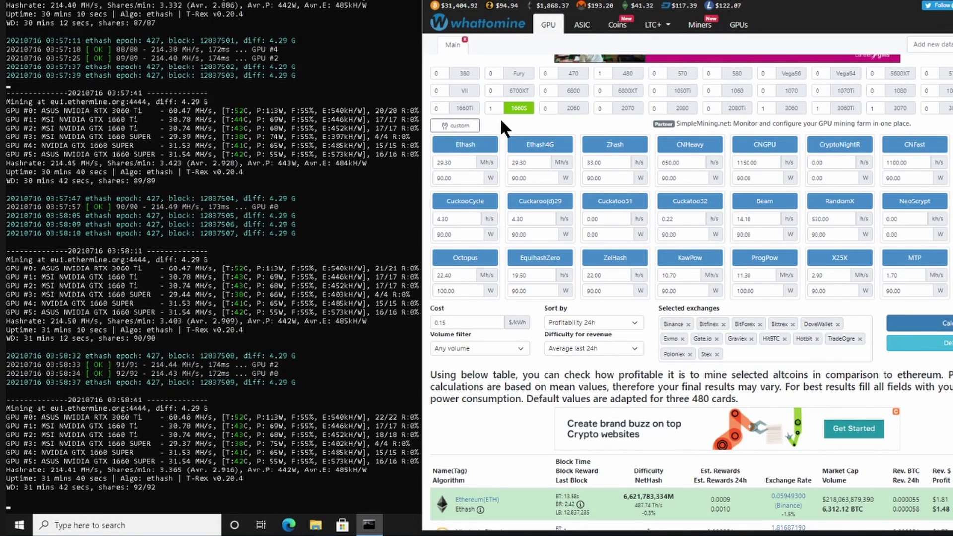
{"action": "scroll", "coordinate": [509, 262], "scroll_direction": "down", "scroll_amount": 5}
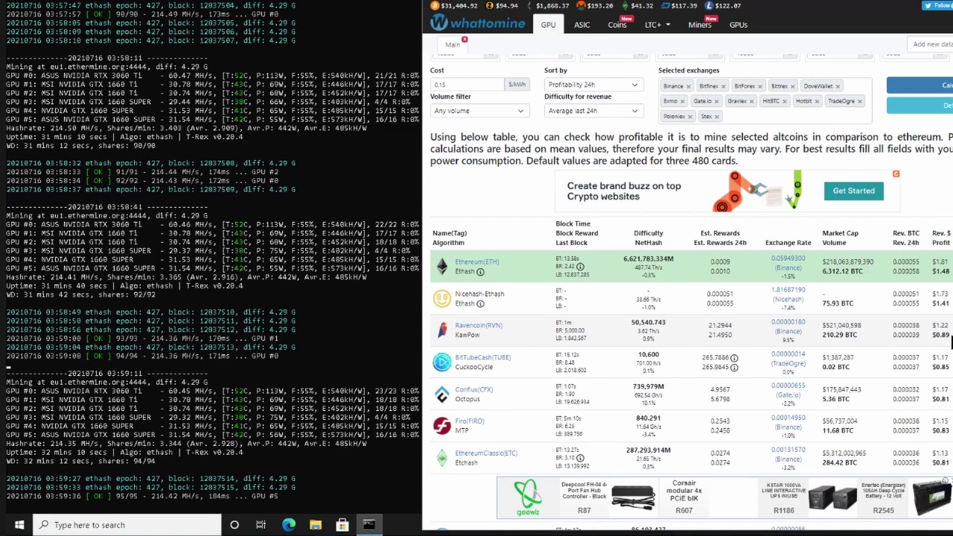
Calculate one RTX 3060: Ravencoin ranks first, ahead of Ergo and Ethereum, at about $2.44 daily.
{"action": "scroll", "coordinate": [951, 342], "scroll_direction": "up", "scroll_amount": 6}
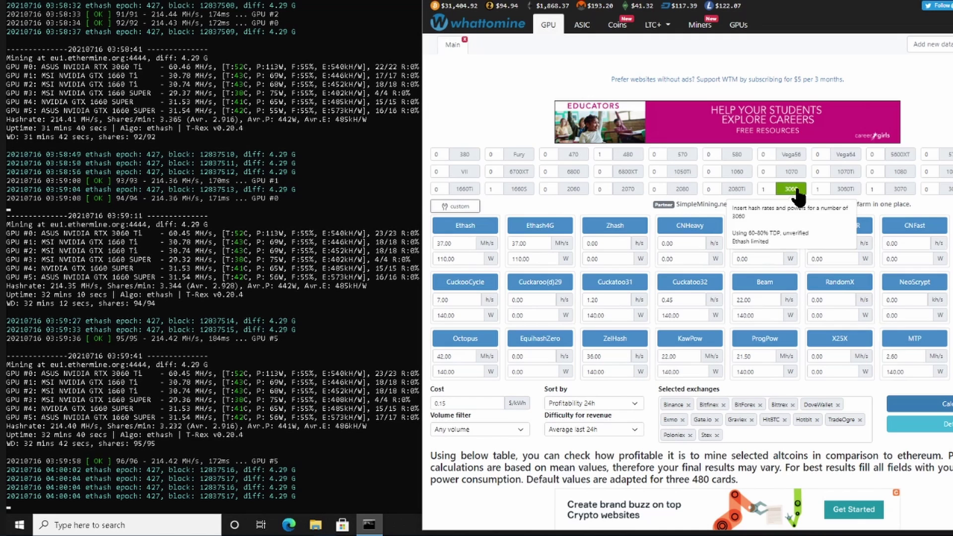
{"action": "left_click", "coordinate": [944, 404]}
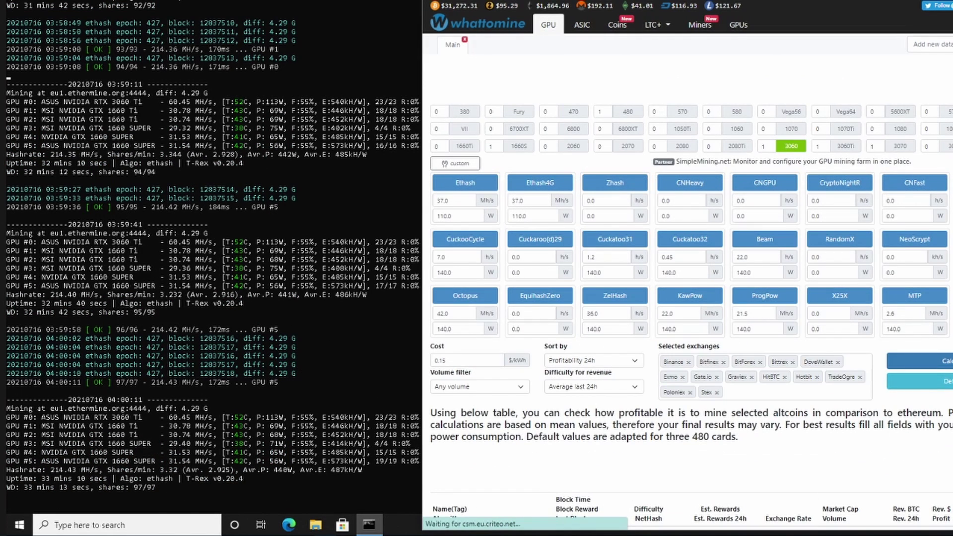
{"action": "scroll", "coordinate": [709, 344], "scroll_direction": "down", "scroll_amount": 3}
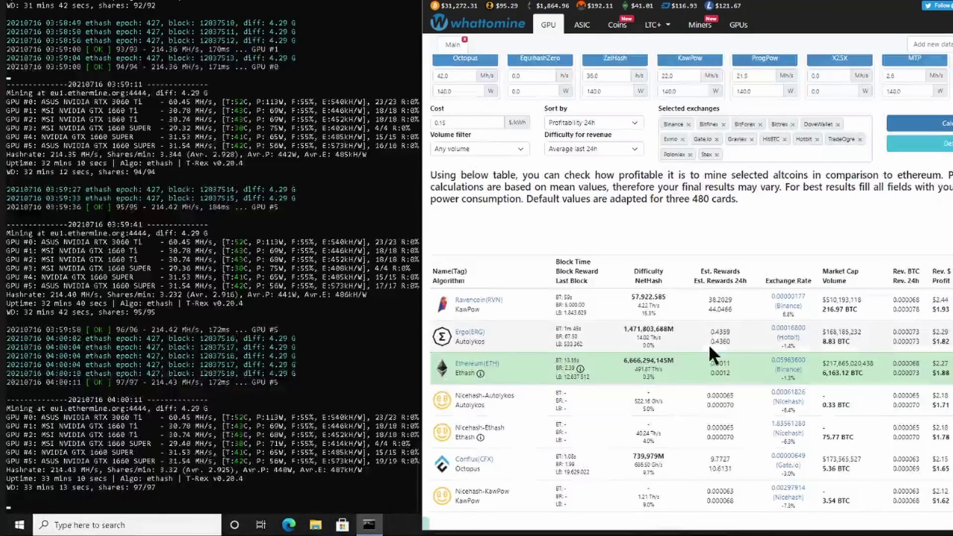
{"action": "scroll", "coordinate": [708, 343], "scroll_direction": "down", "scroll_amount": 1}
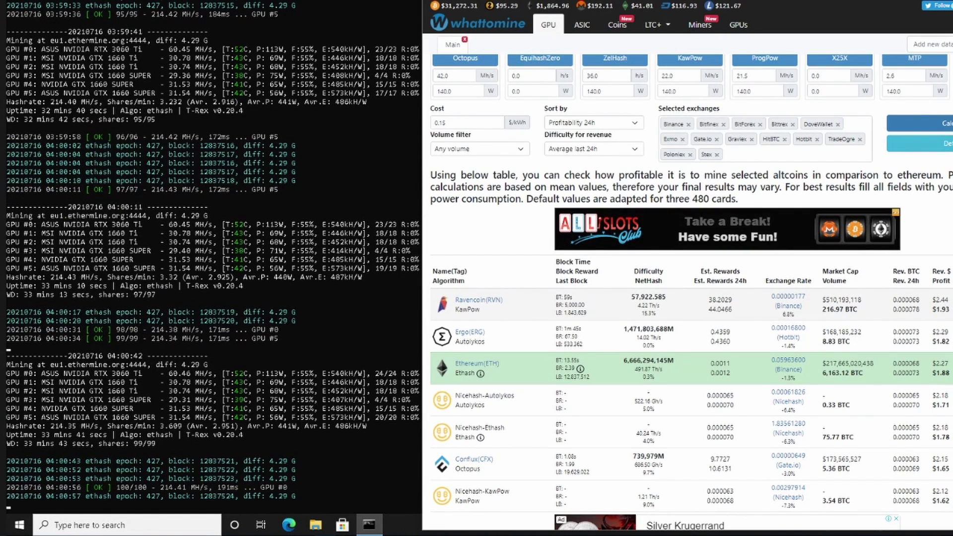
Swap the 3060 preset for the 3060 Ti and recalculate; Ethereum leads at about $3.57 daily.
{"action": "scroll", "coordinate": [781, 150], "scroll_direction": "up", "scroll_amount": 5}
{"action": "left_click", "coordinate": [785, 148]}
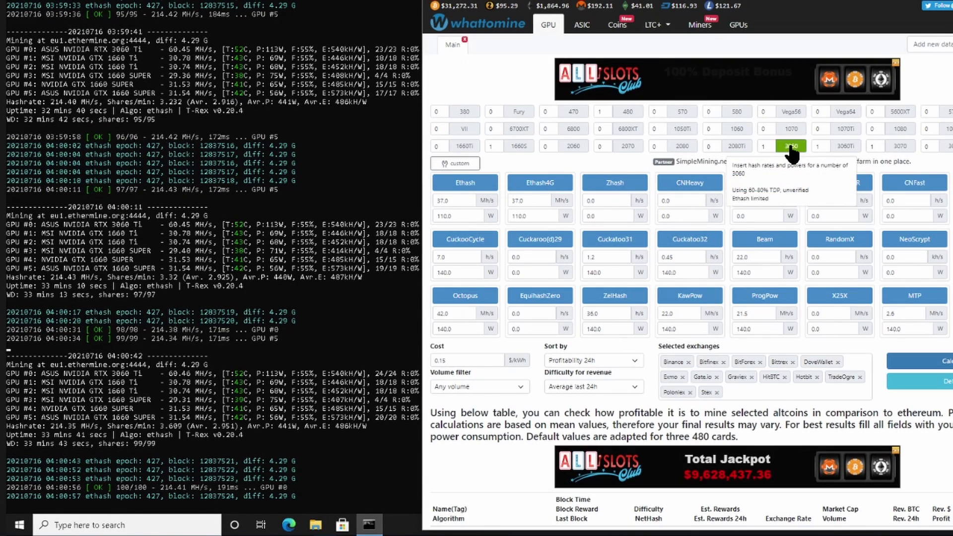
{"action": "left_click", "coordinate": [850, 150]}
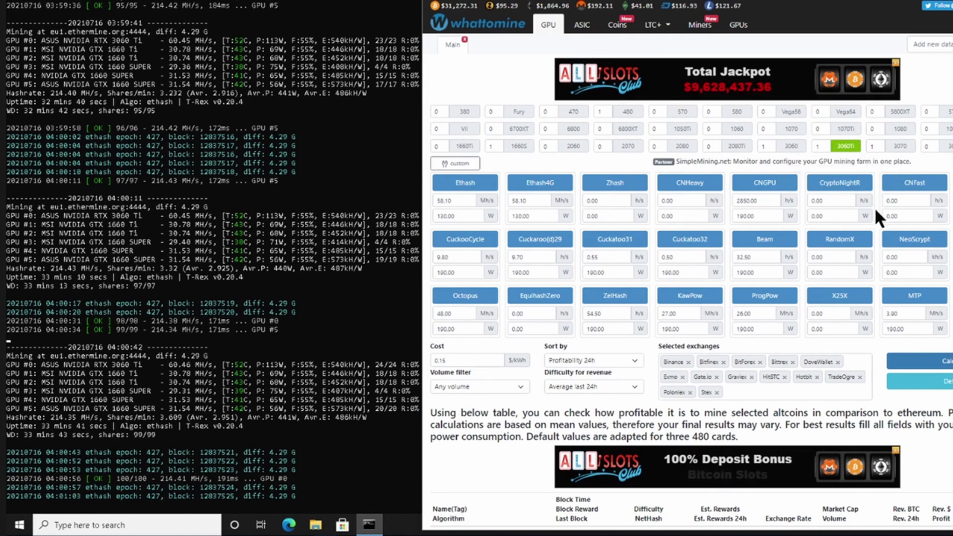
{"action": "left_click", "coordinate": [932, 362]}
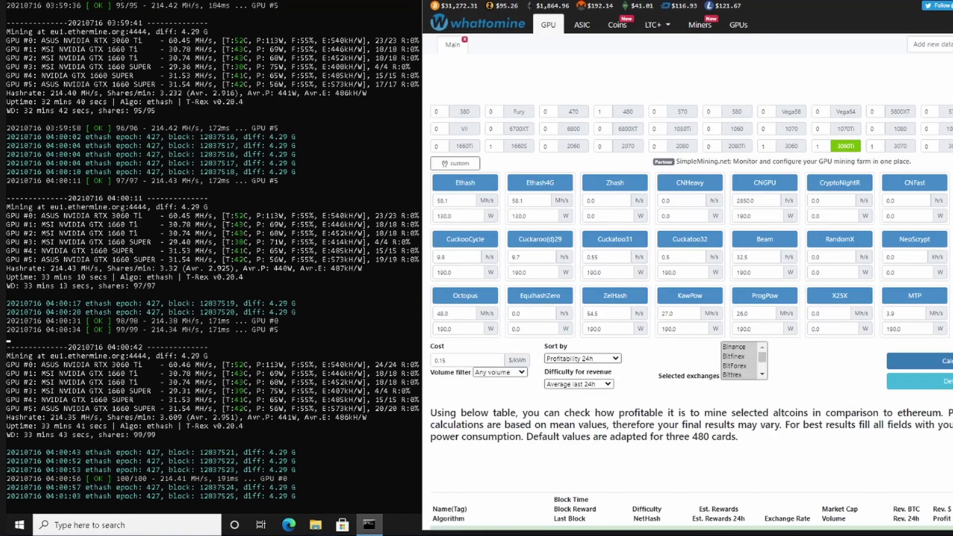
{"action": "scroll", "coordinate": [868, 373], "scroll_direction": "down", "scroll_amount": 5}
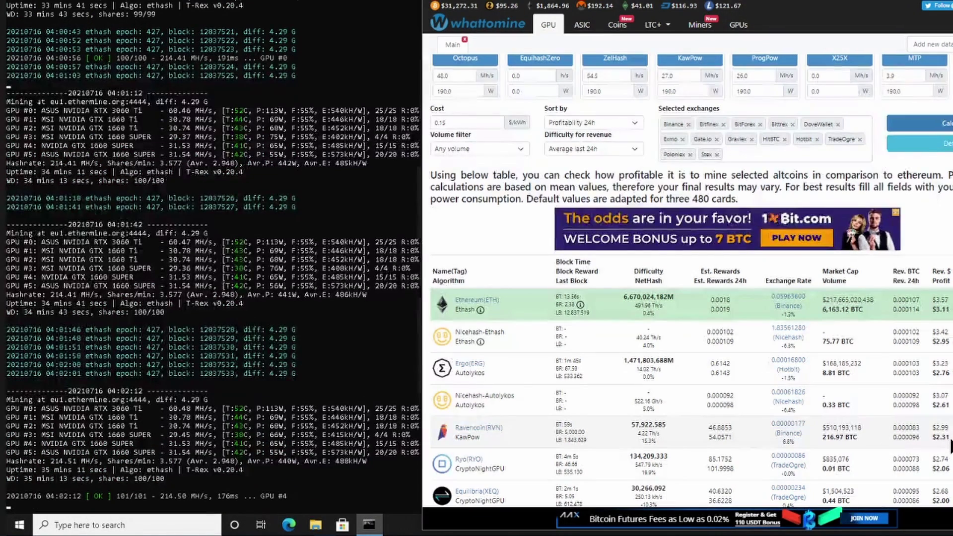
Reload the calculator and review the RTX 3070 results at 58.1 MH/s and 130 W.
{"action": "scroll", "coordinate": [893, 298], "scroll_direction": "up", "scroll_amount": 5}
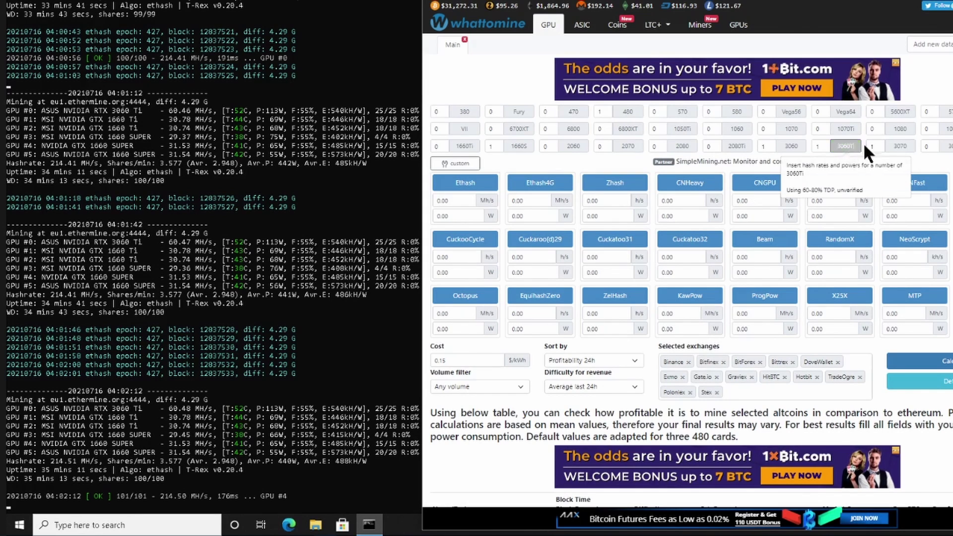
{"action": "key", "text": "Return"}
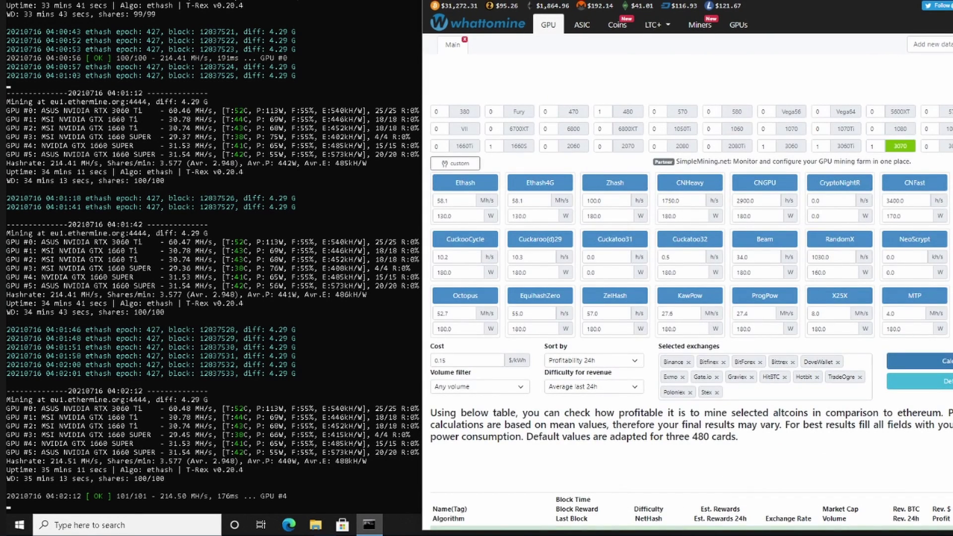
{"action": "scroll", "coordinate": [894, 414], "scroll_direction": "down", "scroll_amount": 7}
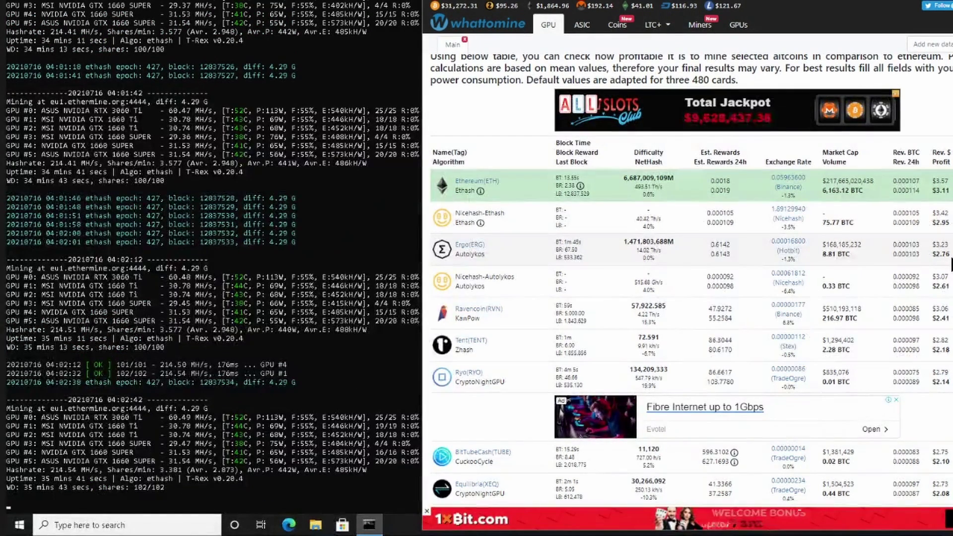
{"action": "scroll", "coordinate": [951, 264], "scroll_direction": "up", "scroll_amount": 5}
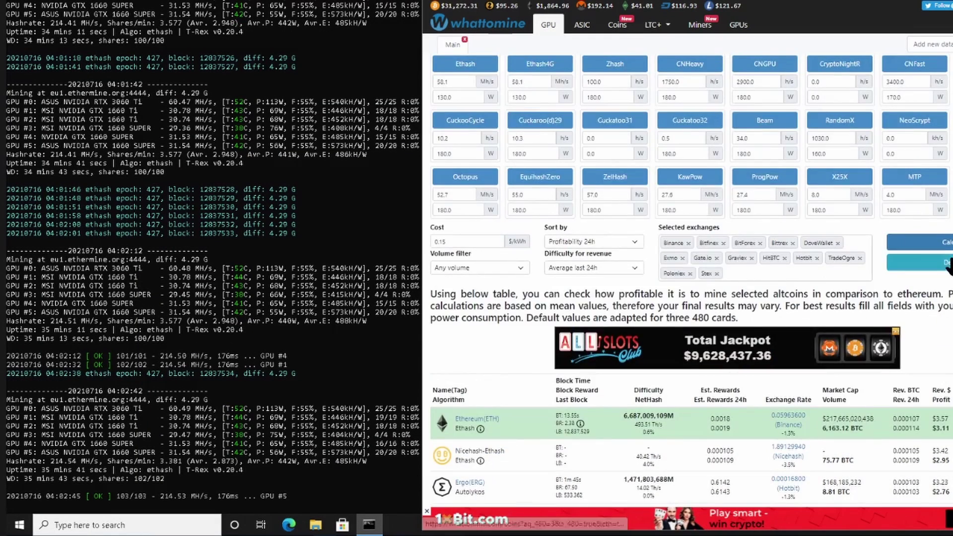
{"action": "scroll", "coordinate": [950, 265], "scroll_direction": "up", "scroll_amount": 3}
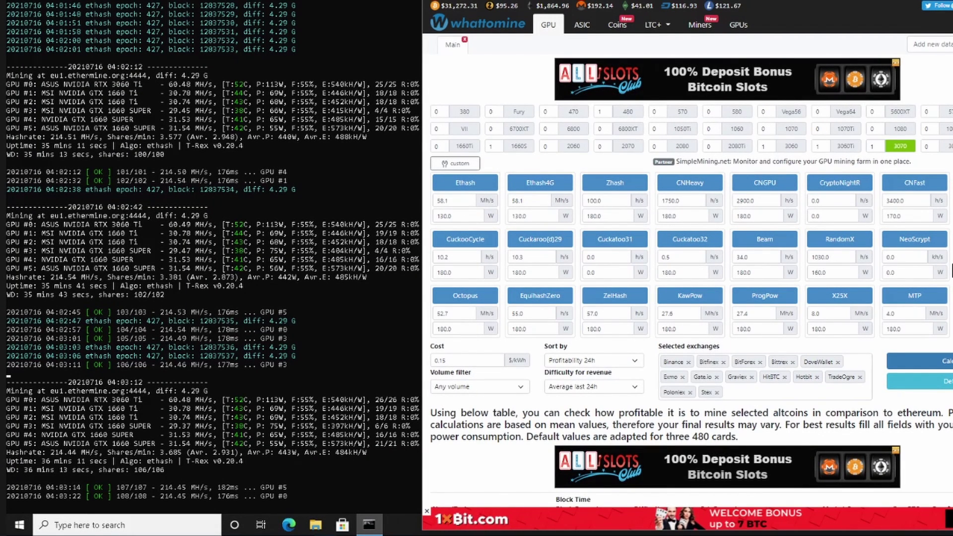
{"action": "scroll", "coordinate": [879, 242], "scroll_direction": "down", "scroll_amount": 7}
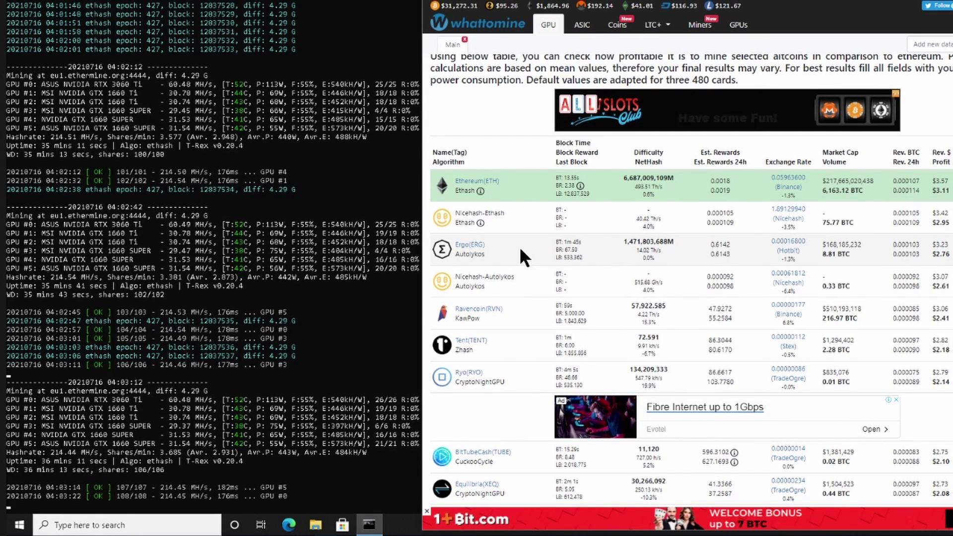
Open the Ergo (ERG) page and recalculate its earnings with a hardware cost of 1028.
{"action": "left_click", "coordinate": [461, 246]}
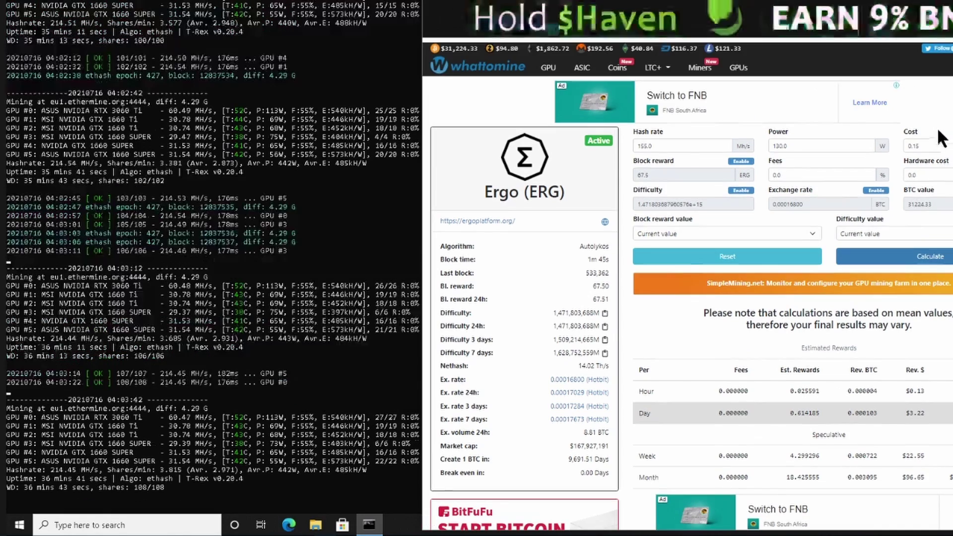
{"action": "left_click", "coordinate": [938, 175]}
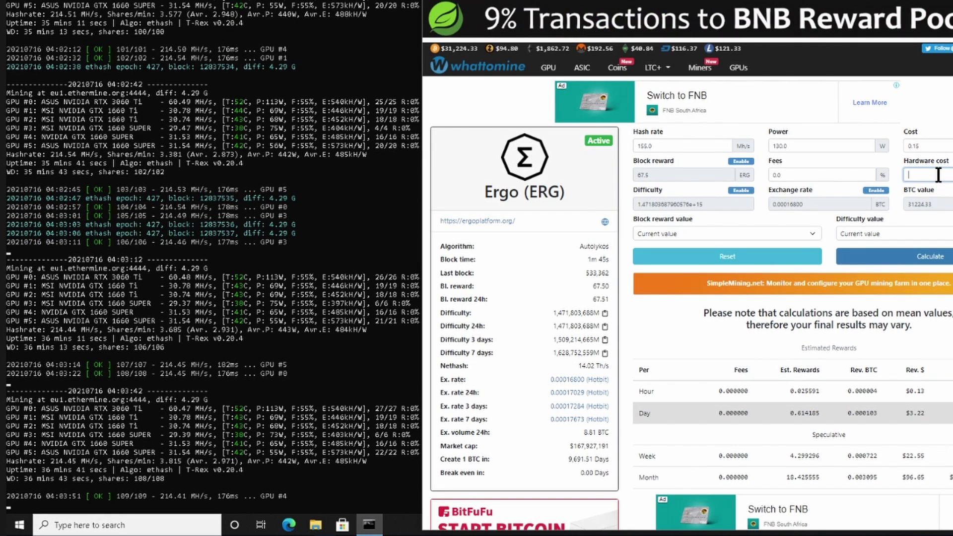
{"action": "type", "text": "102"}
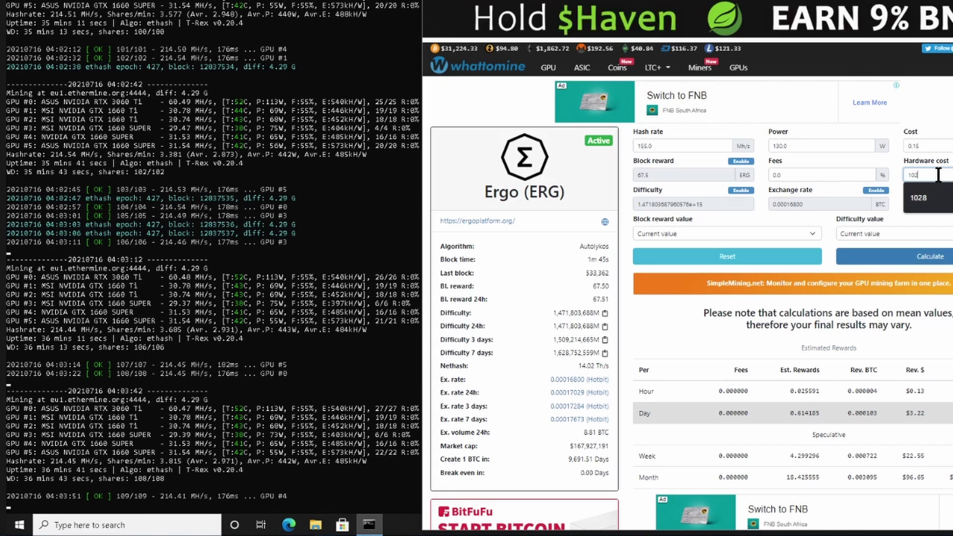
{"action": "type", "text": "8"}
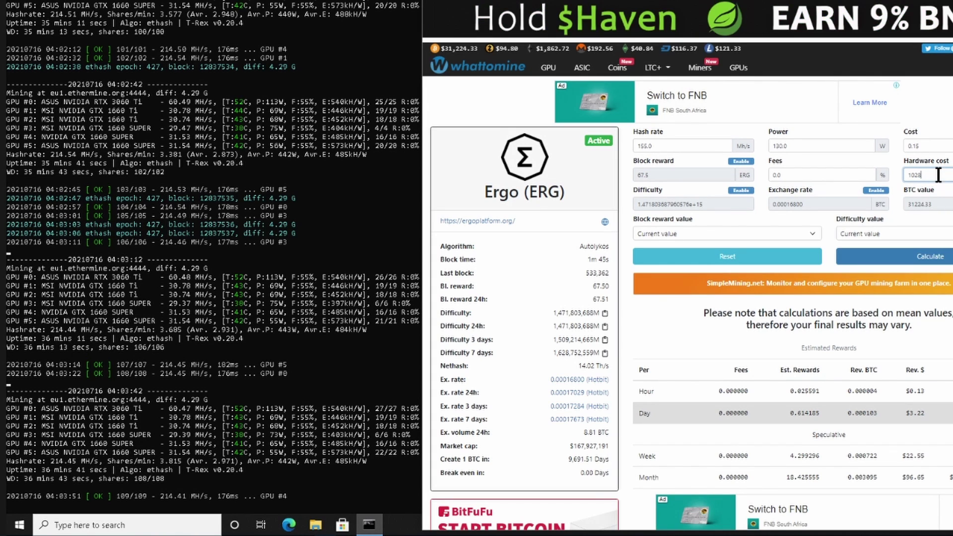
{"action": "left_click", "coordinate": [931, 255]}
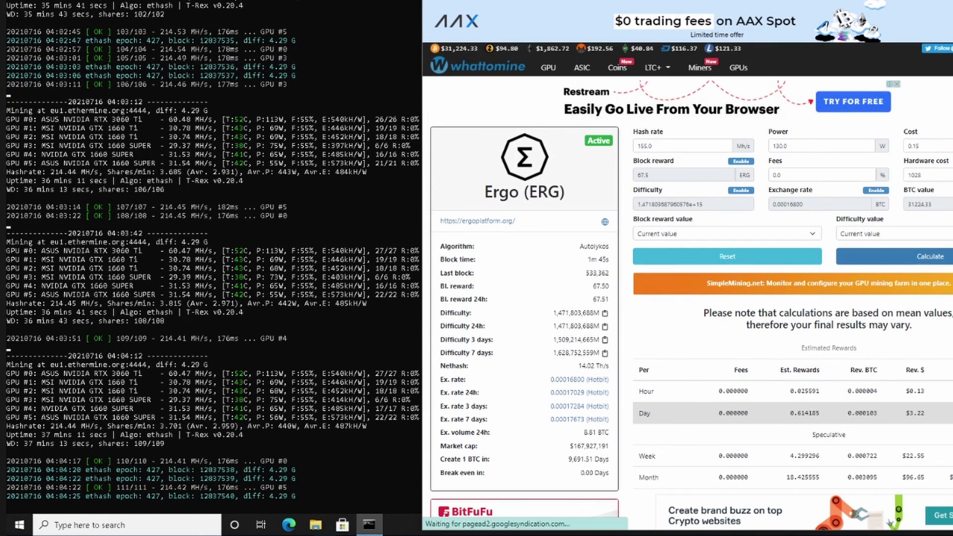
Return to the GPU calculator with the 3060Ti loaded, showing Ethereum first at $3.57 and Ergo third.
{"action": "key", "text": "alt+Left"}
{"action": "mouse_move", "coordinate": [906, 158]}
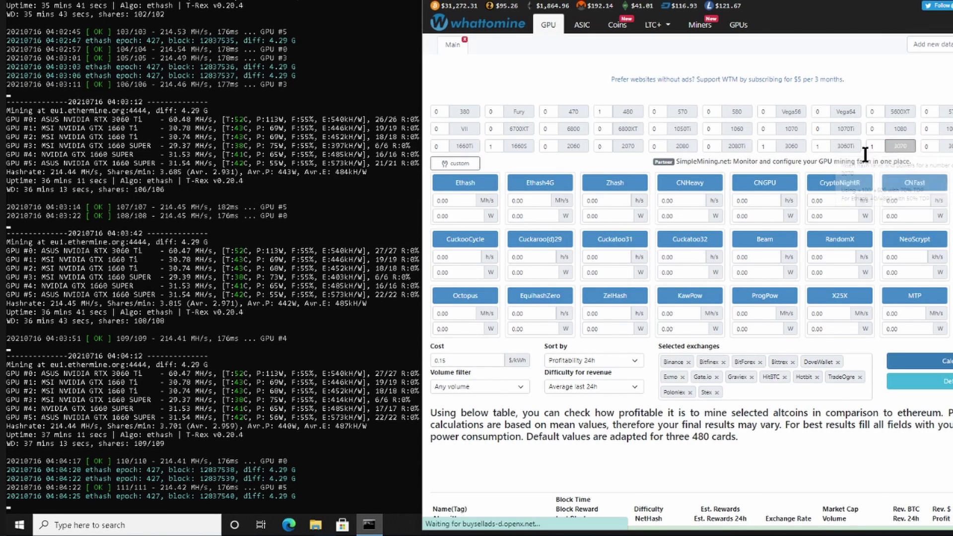
{"action": "left_click", "coordinate": [844, 189]}
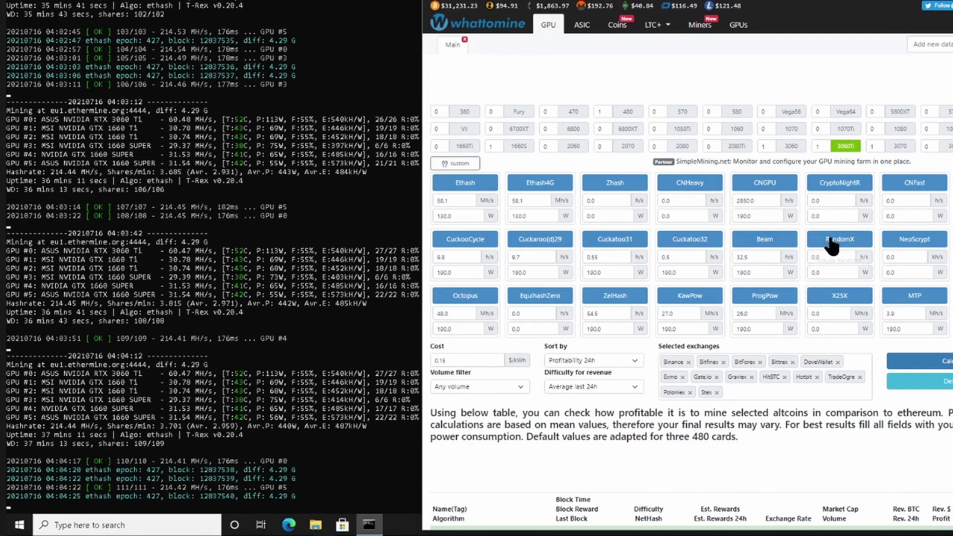
{"action": "scroll", "coordinate": [867, 308], "scroll_direction": "down", "scroll_amount": 7}
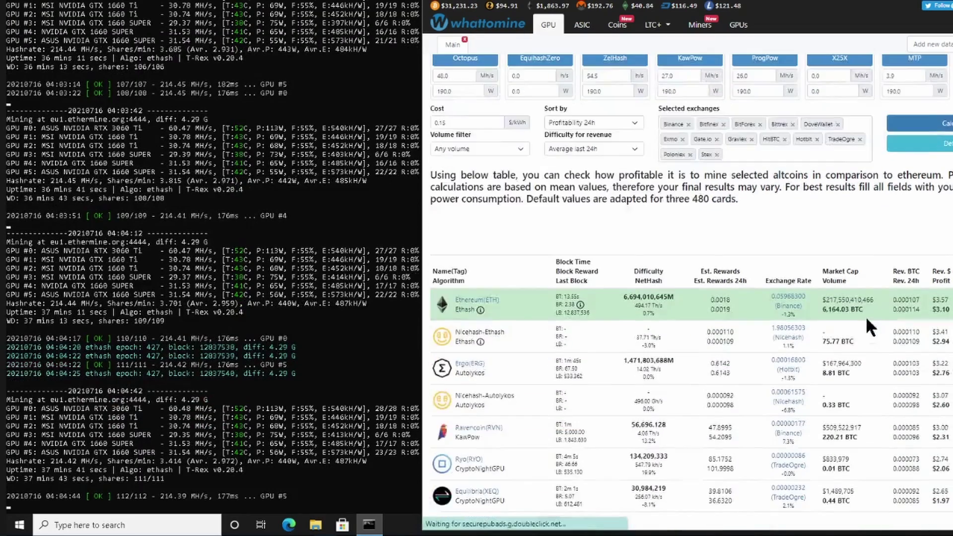
Reopen the Ergo (ERG) page and recalculate with a hardware cost of 863 for break-even.
{"action": "left_click", "coordinate": [466, 254]}
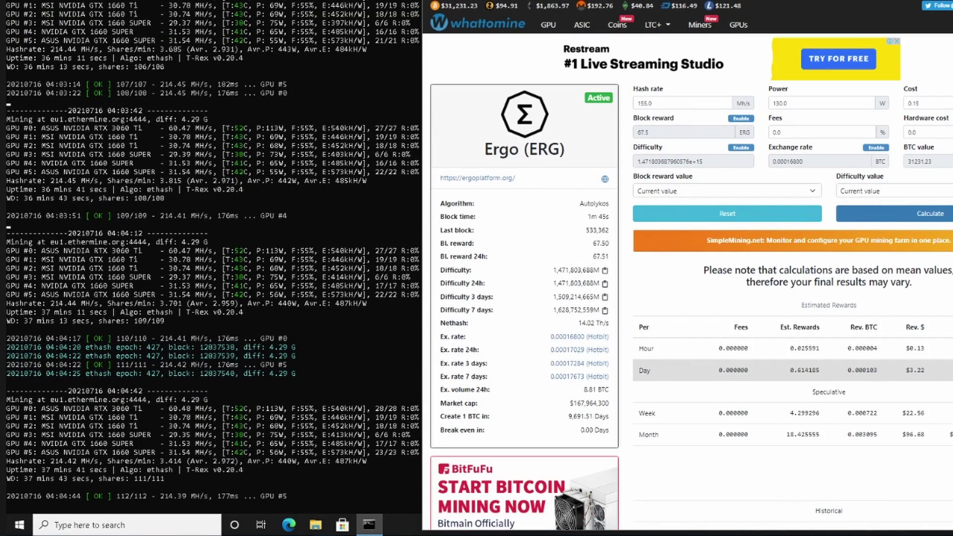
{"action": "left_click", "coordinate": [950, 132]}
{"action": "key", "text": "BackSpace"}
{"action": "key", "text": "BackSpace"}
{"action": "key", "text": "BackSpace"}
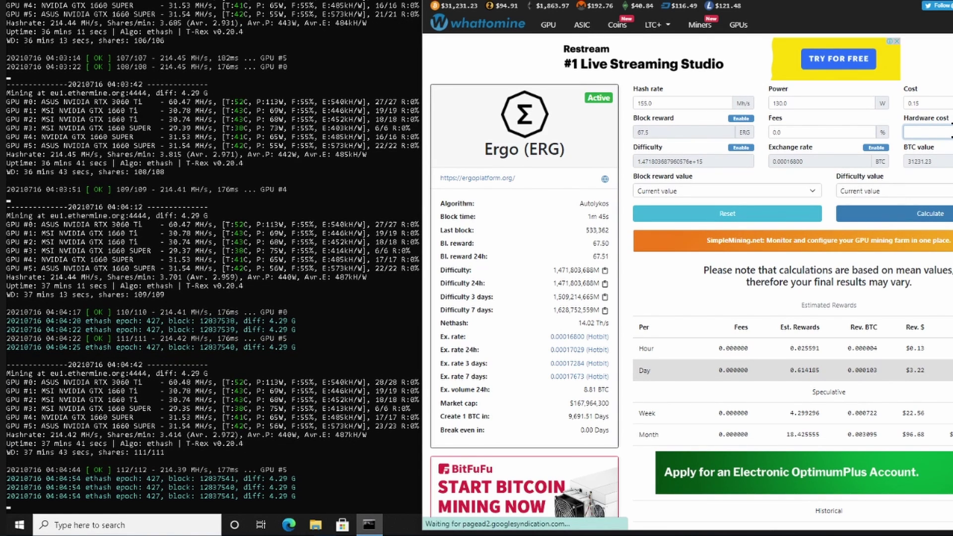
{"action": "type", "text": "863"}
{"action": "left_click", "coordinate": [904, 214]}
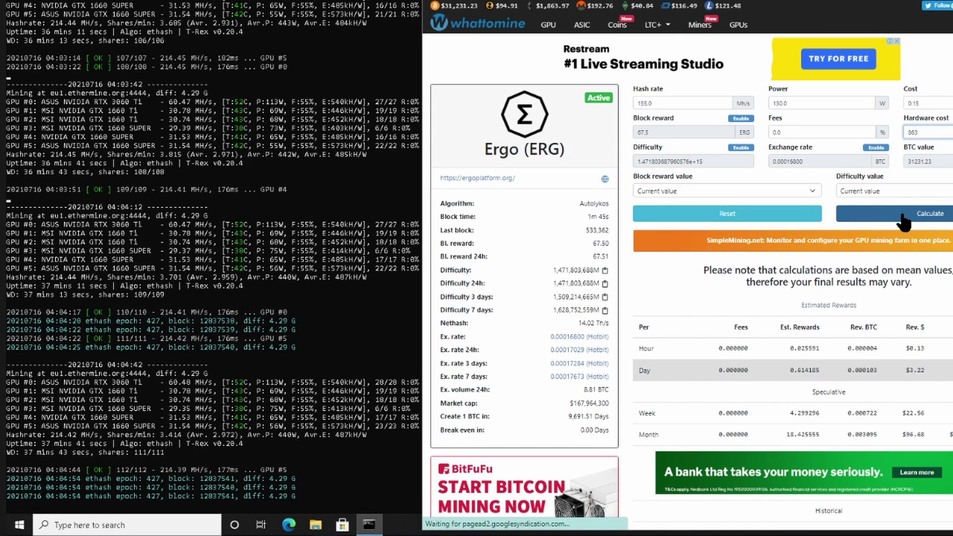